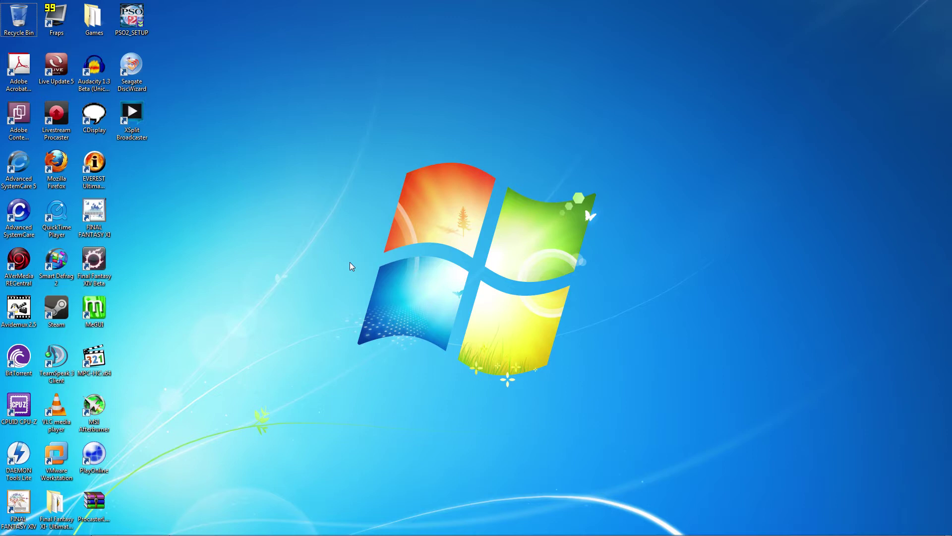
Launch RECentral, go to Capture, and confirm the Amateur settings use HDMI audio.
double_click(50, 263)
left_click(340, 317)
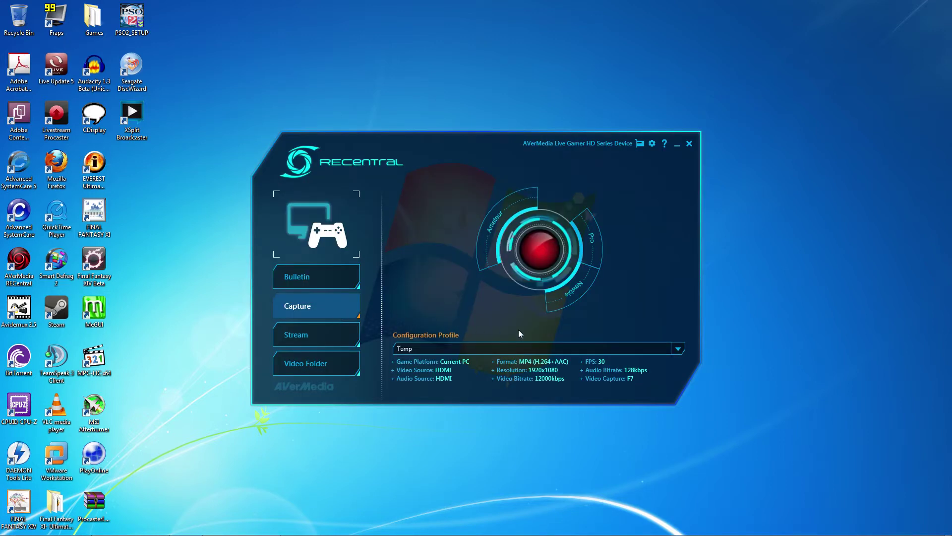
mouse_move(600, 250)
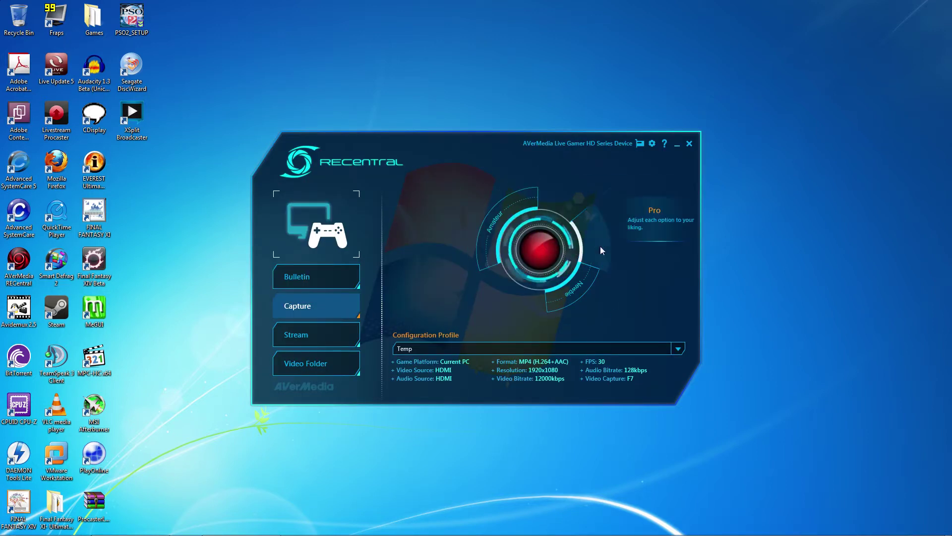
left_click(487, 219)
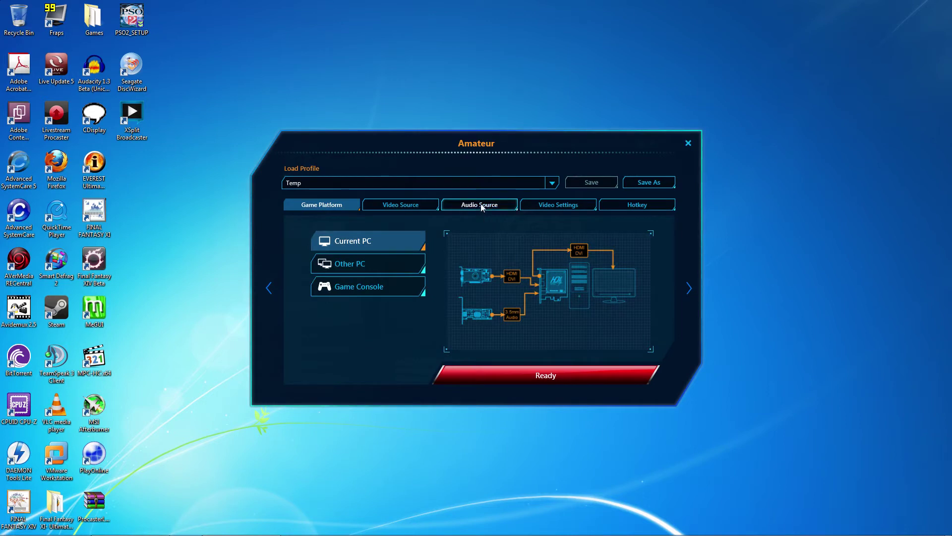
left_click(480, 205)
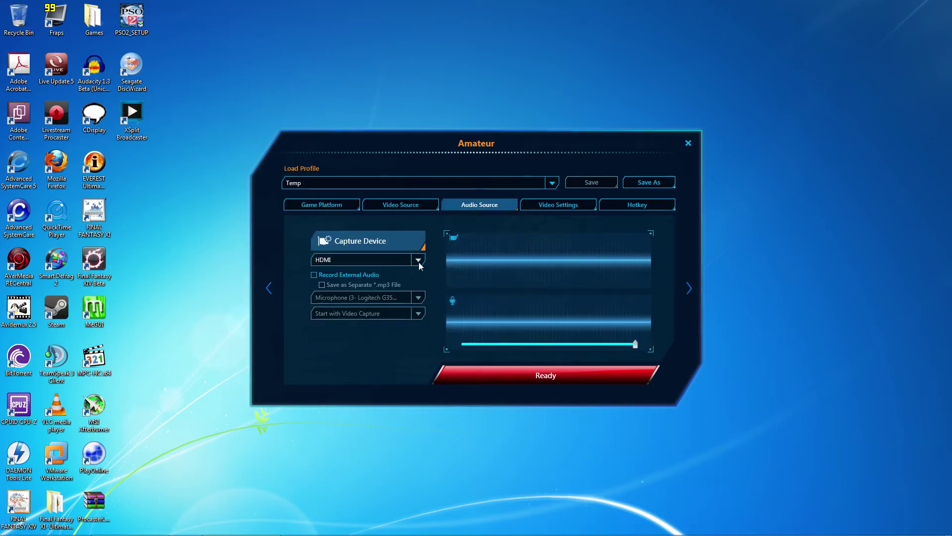
left_click(688, 143)
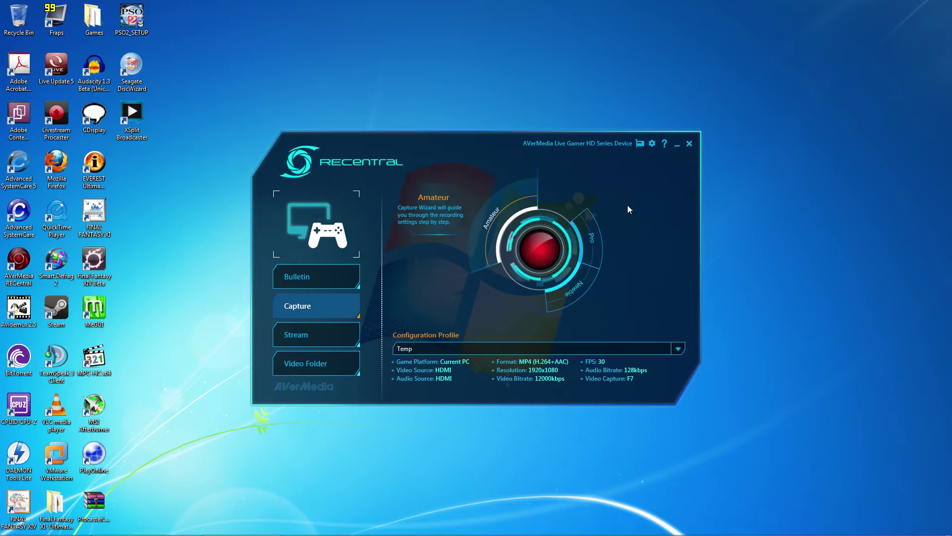
Review the Pro capture settings, then minimize RECentral.
left_click(596, 251)
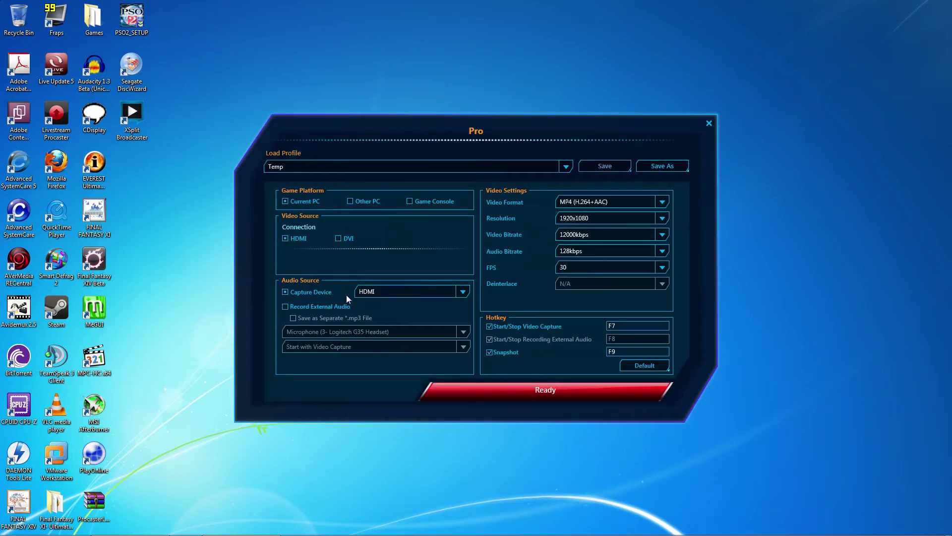
left_click(709, 123)
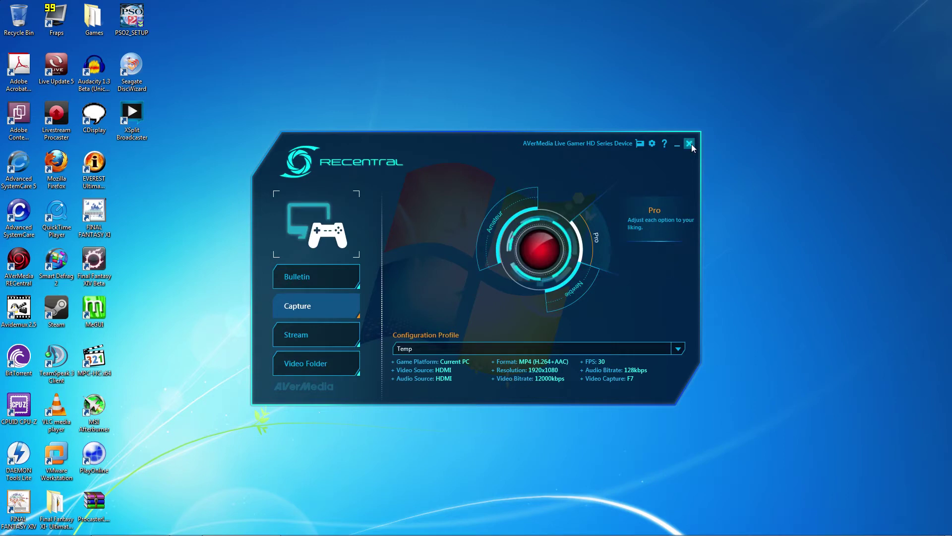
left_click(677, 144)
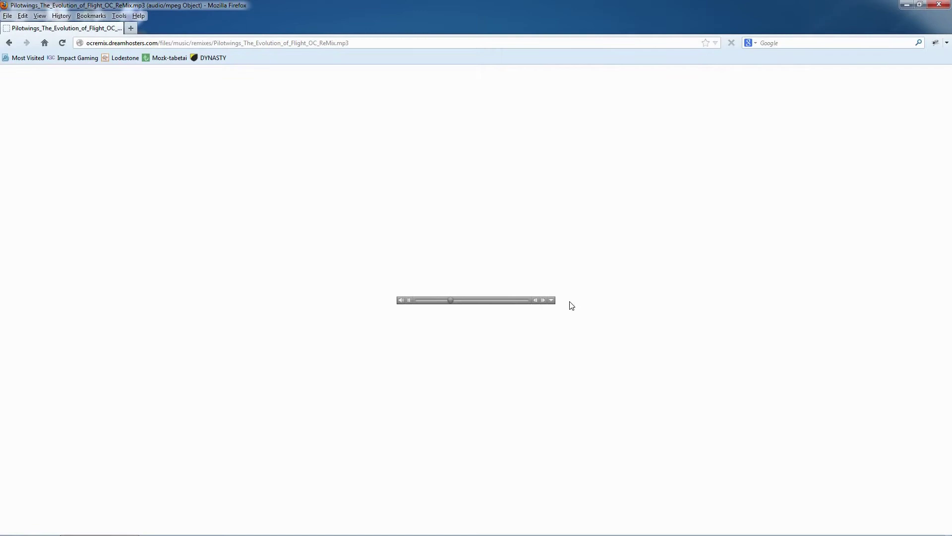
left_click(471, 301)
left_click(490, 301)
left_click(457, 300)
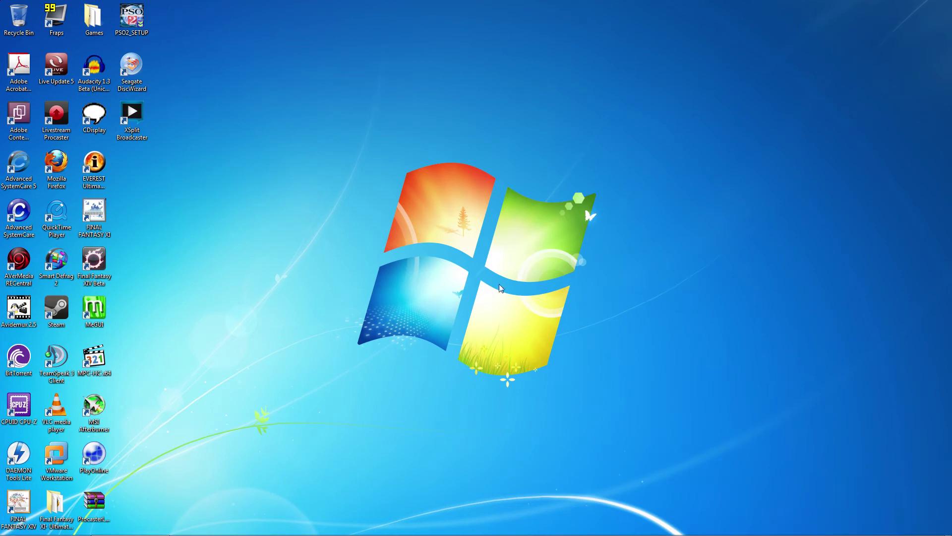
Show disabled playback devices and enable AVERMEDIA HD-1.
mouse_move(794, 534)
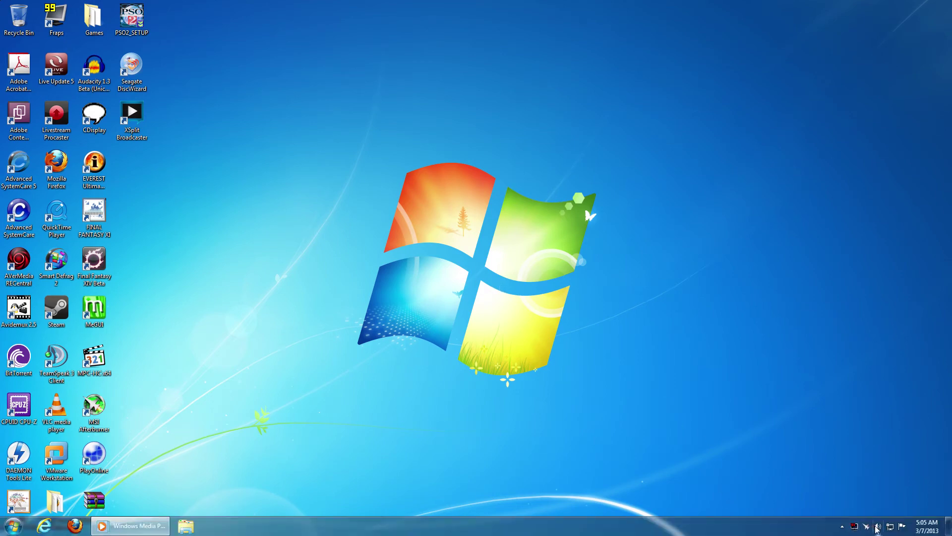
right_click(877, 525)
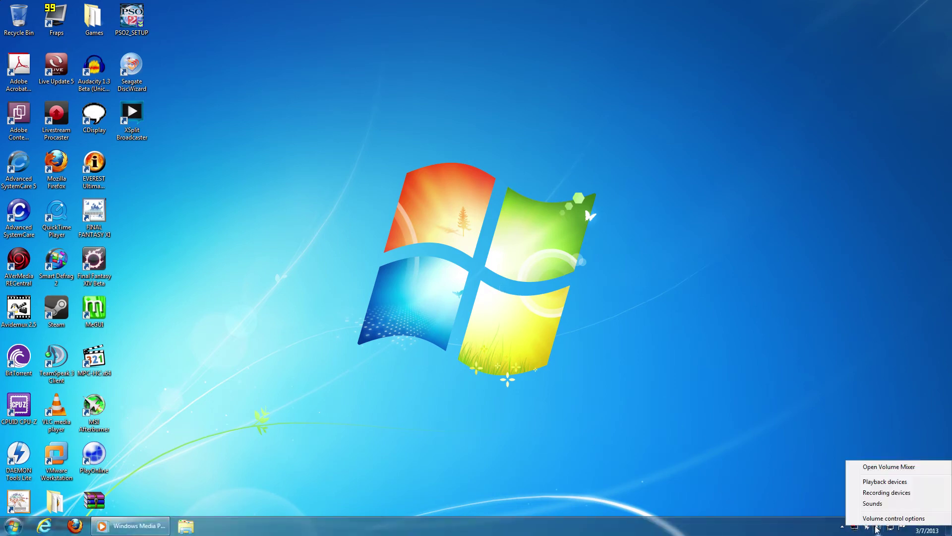
left_click(880, 482)
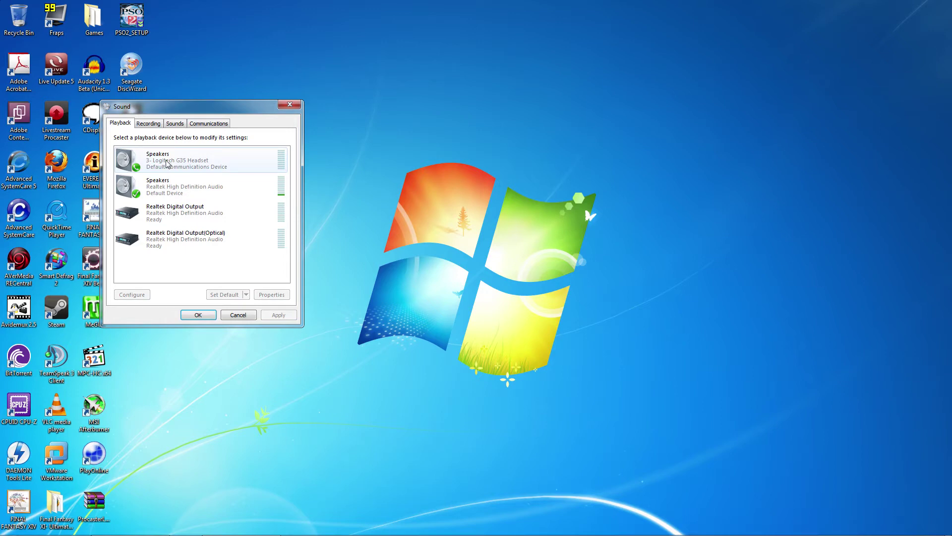
right_click(165, 267)
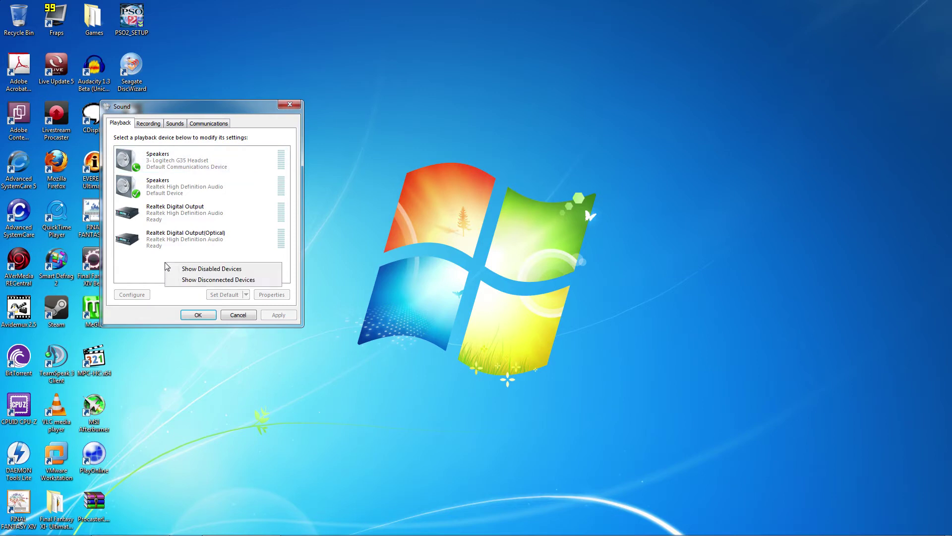
left_click(202, 269)
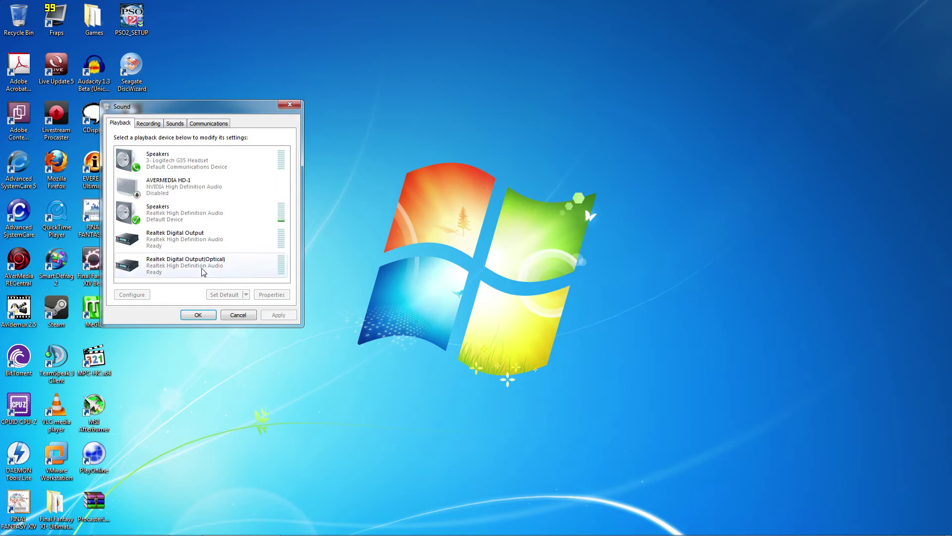
right_click(177, 186)
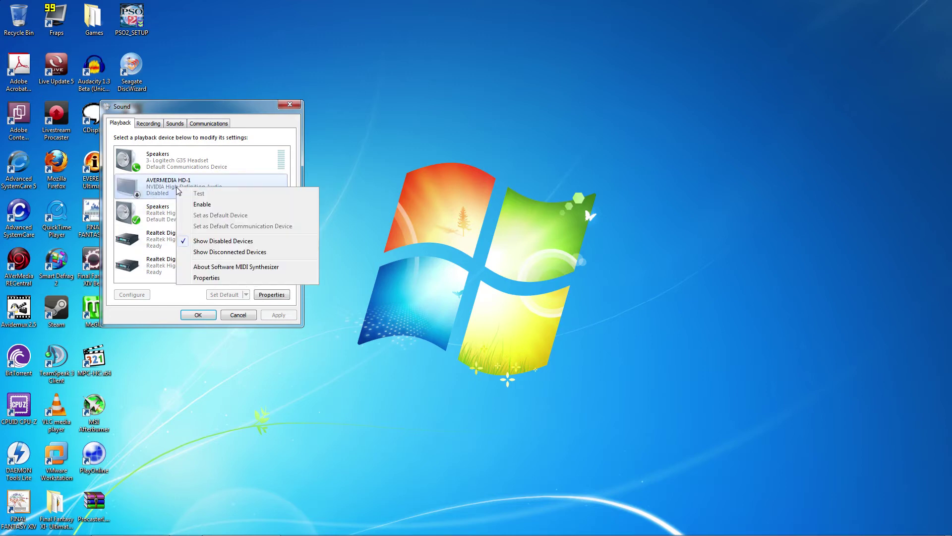
left_click(199, 205)
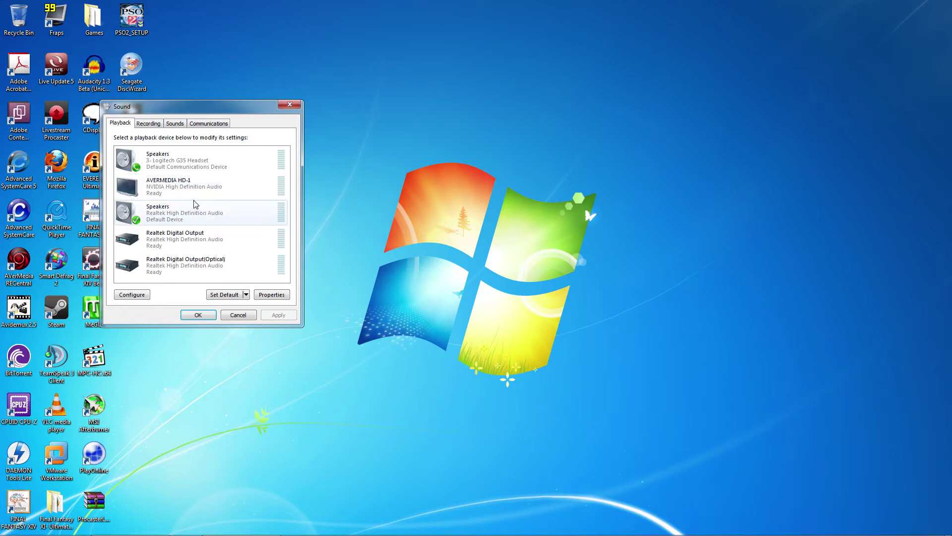
Raise the AVERMEDIA HD-1 level to 100 in its Properties and confirm with OK.
right_click(181, 193)
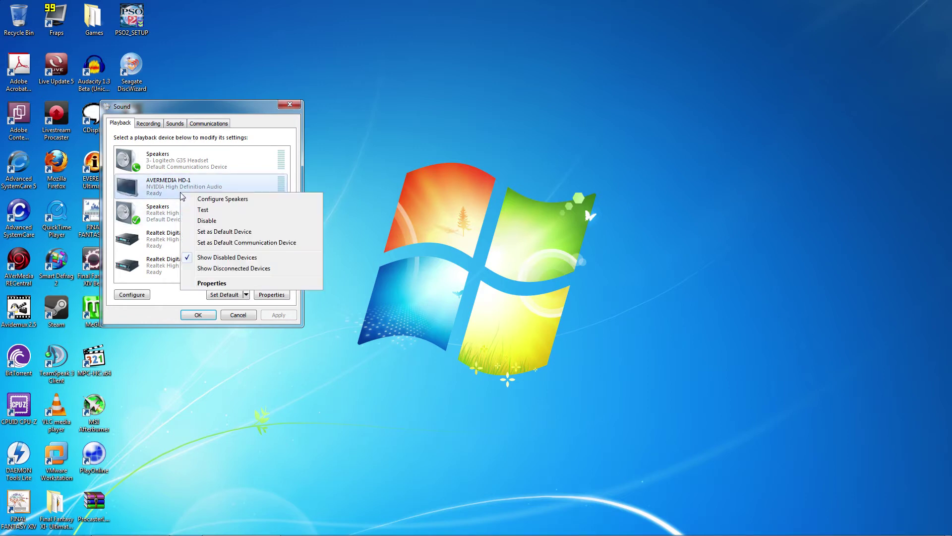
left_click(220, 284)
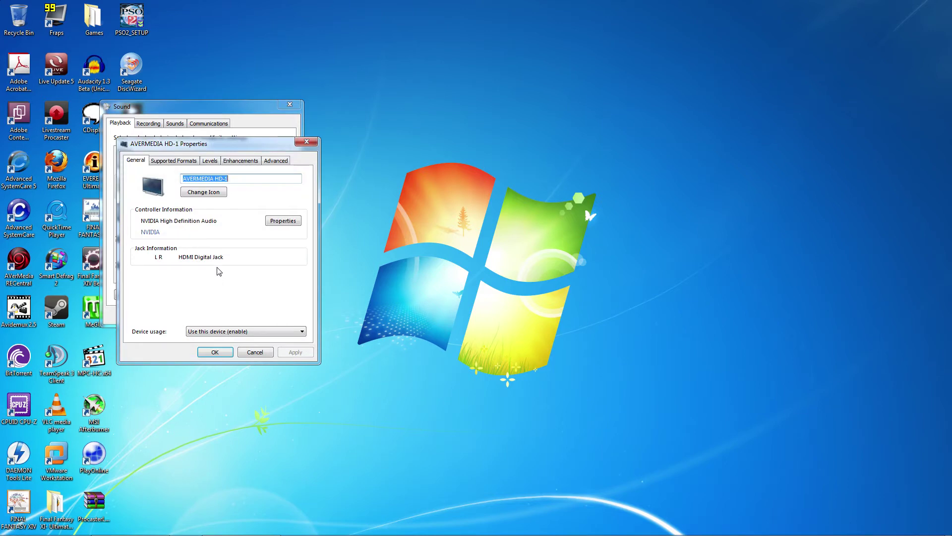
left_click(209, 161)
left_click_drag(177, 191, 214, 191)
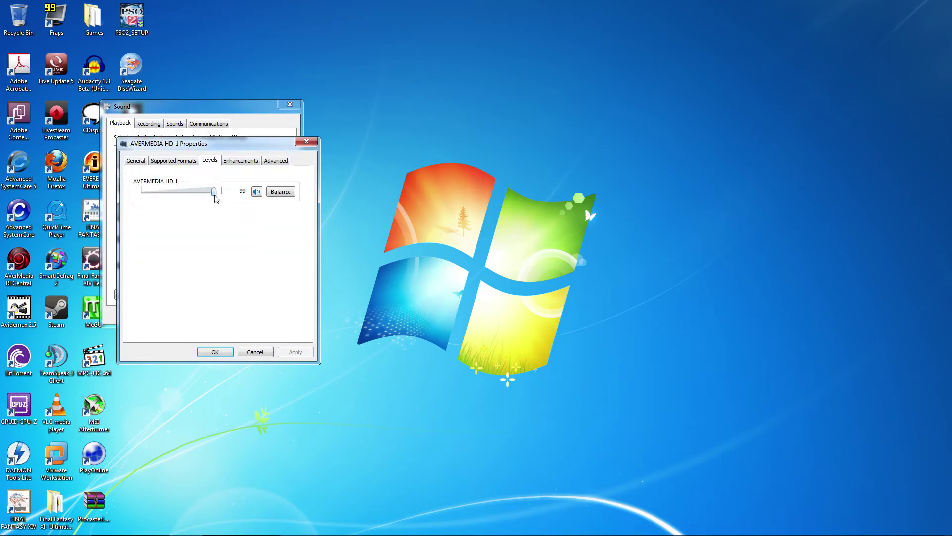
left_click(218, 353)
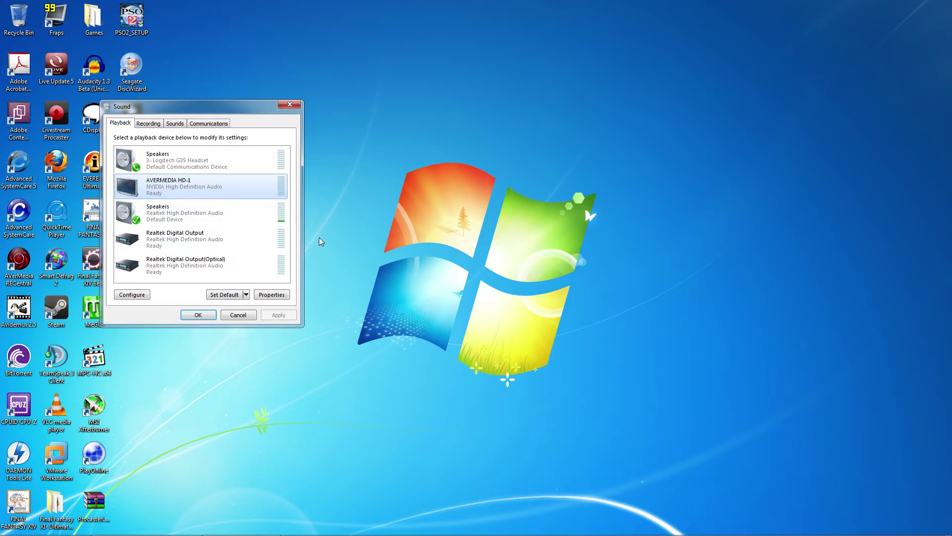
Close the Sound dialog and seek forward and back in the Pilotwings MP3.
left_click(208, 316)
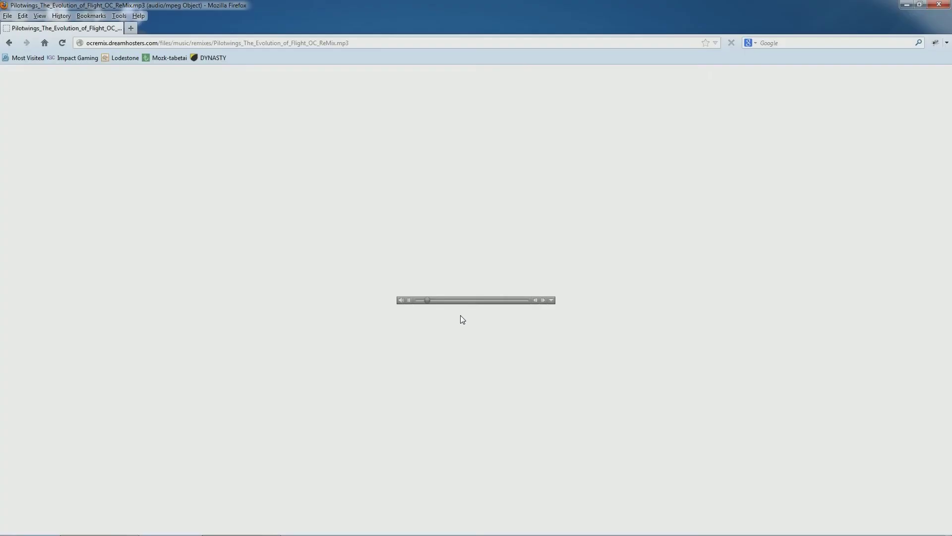
left_click(460, 300)
left_click(463, 300)
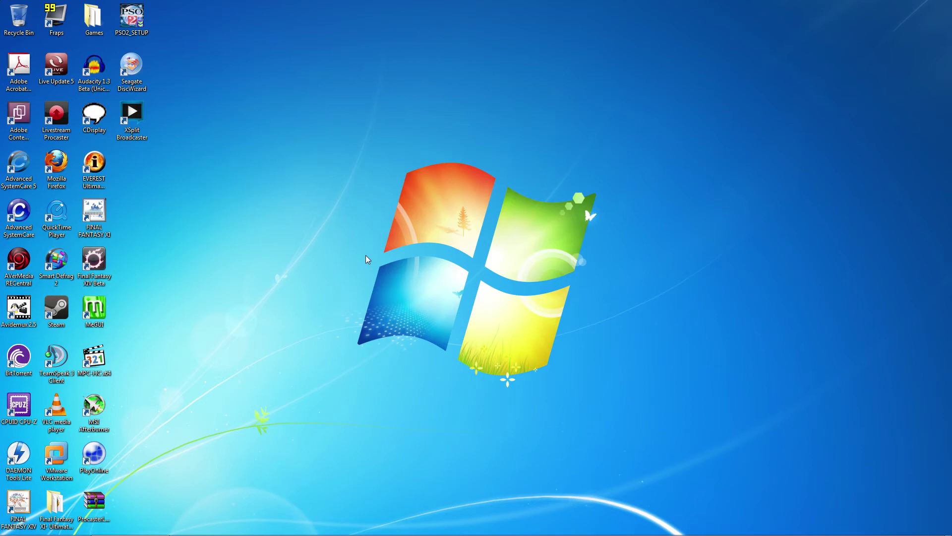
Enable the Stereo Mix recording device.
right_click(879, 527)
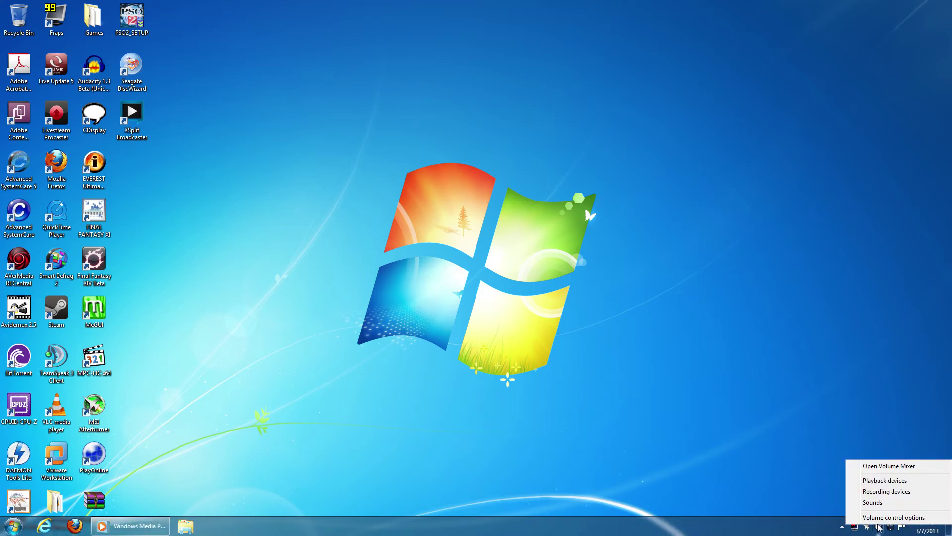
left_click(883, 493)
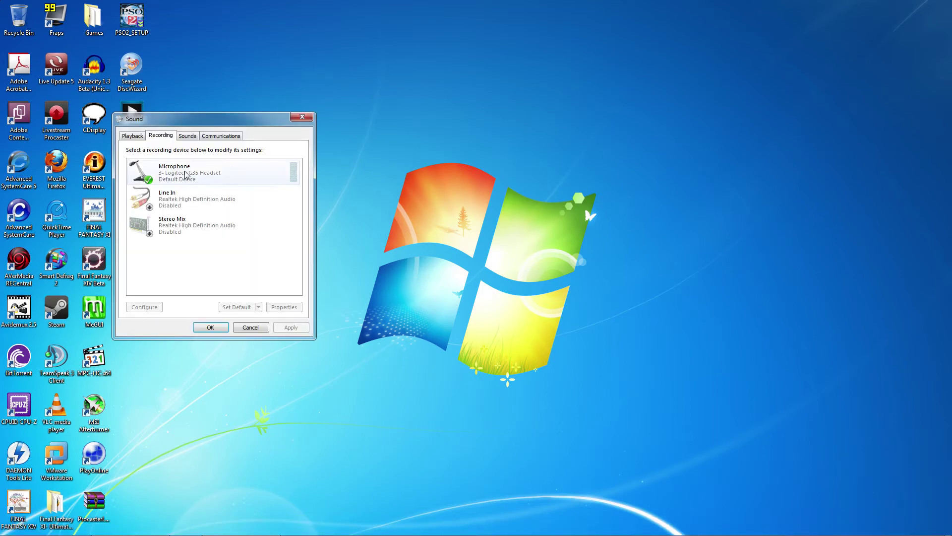
right_click(187, 221)
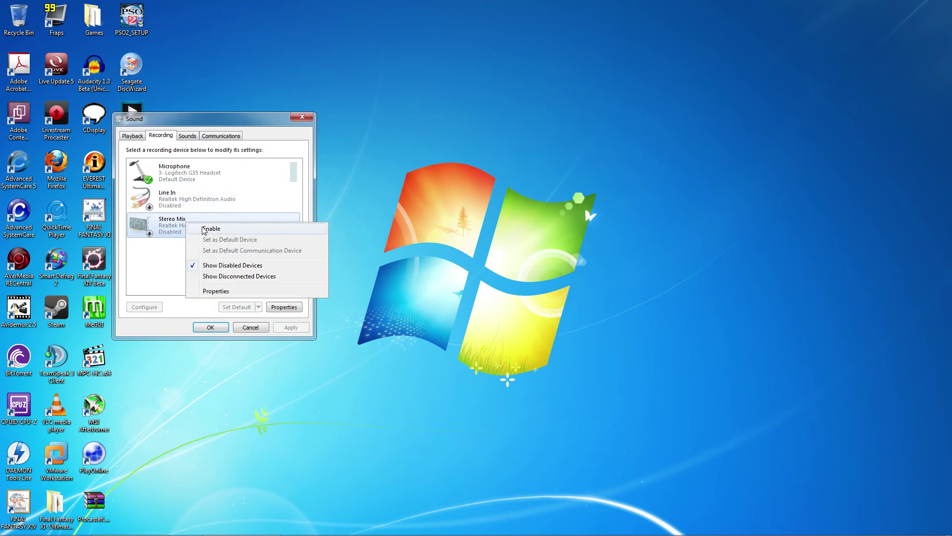
left_click(203, 225)
Turn on Listen for Stereo Mix through AVERMEDIA HD-1 and apply.
right_click(188, 237)
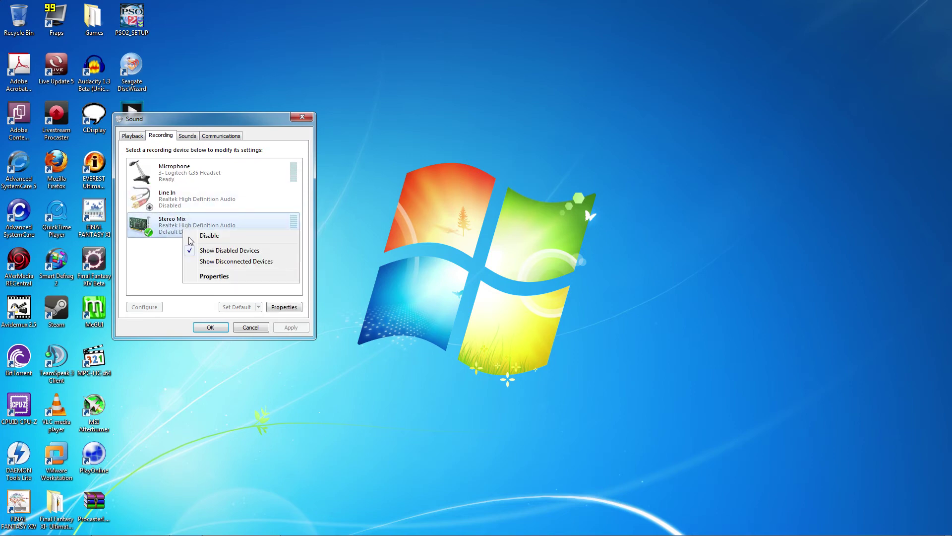
left_click(207, 277)
left_click(171, 174)
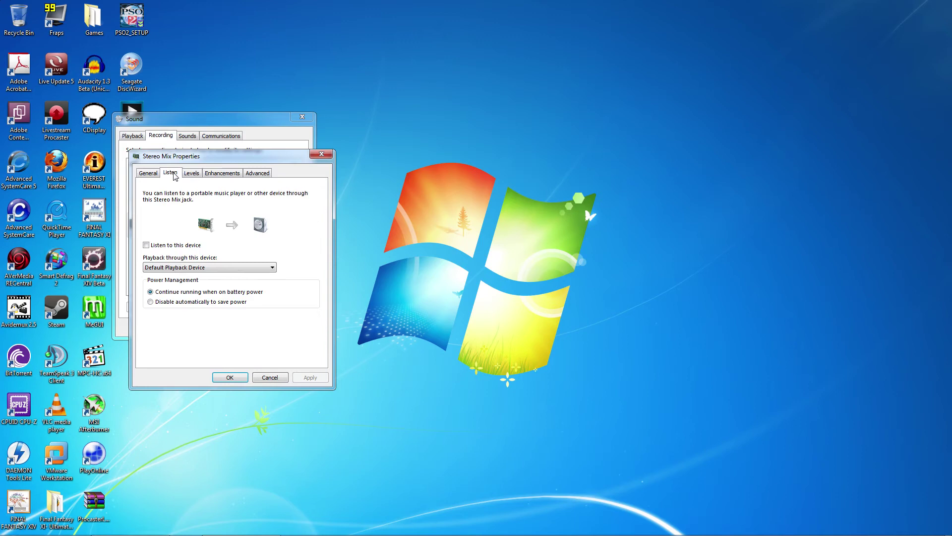
left_click(146, 245)
left_click(240, 267)
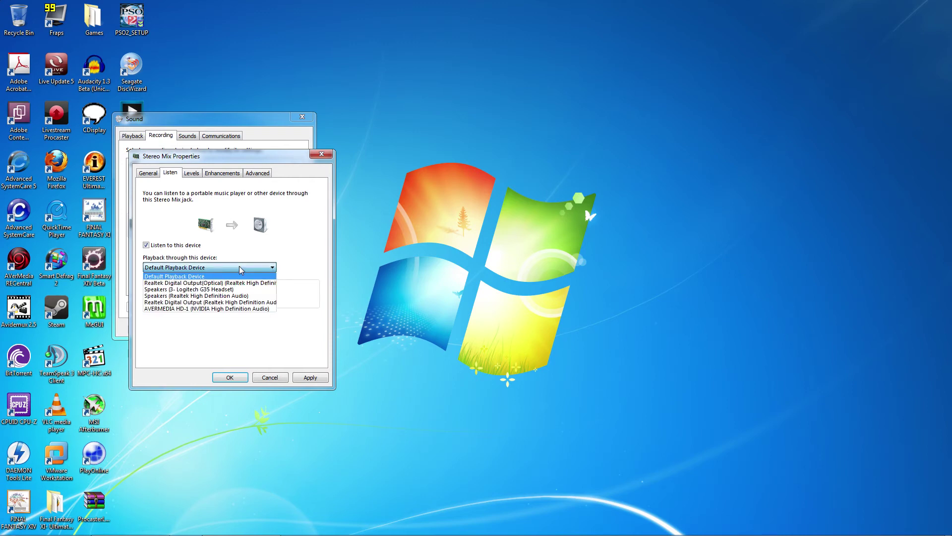
left_click(209, 309)
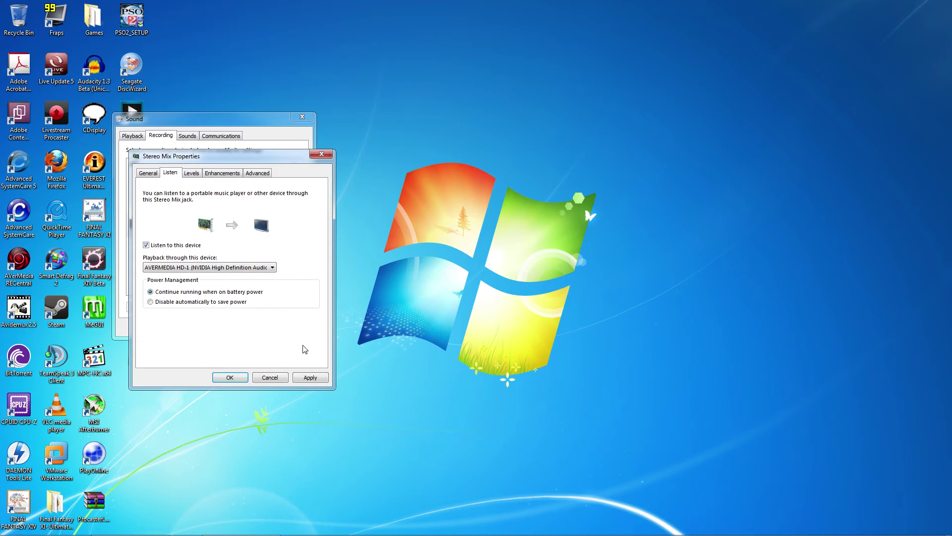
left_click(308, 379)
left_click(234, 376)
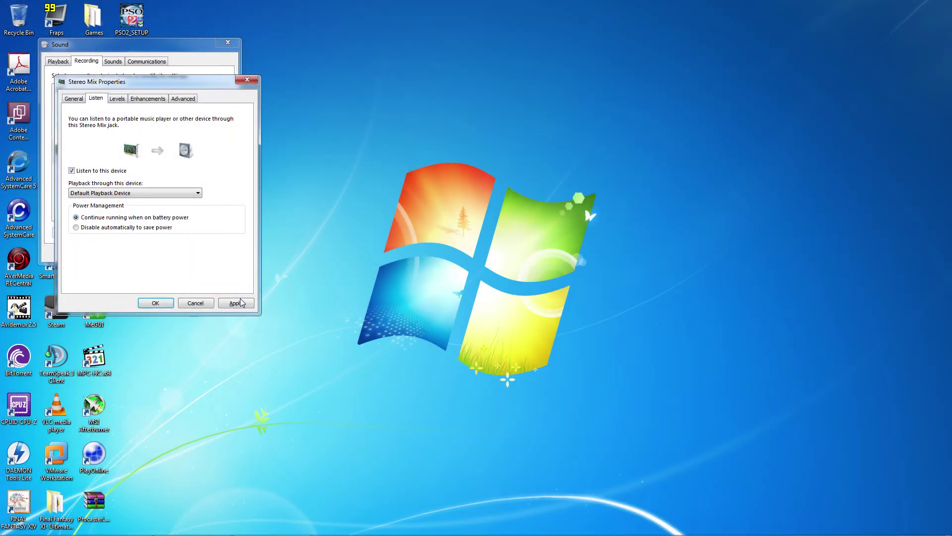
left_click(240, 303)
left_click(78, 170)
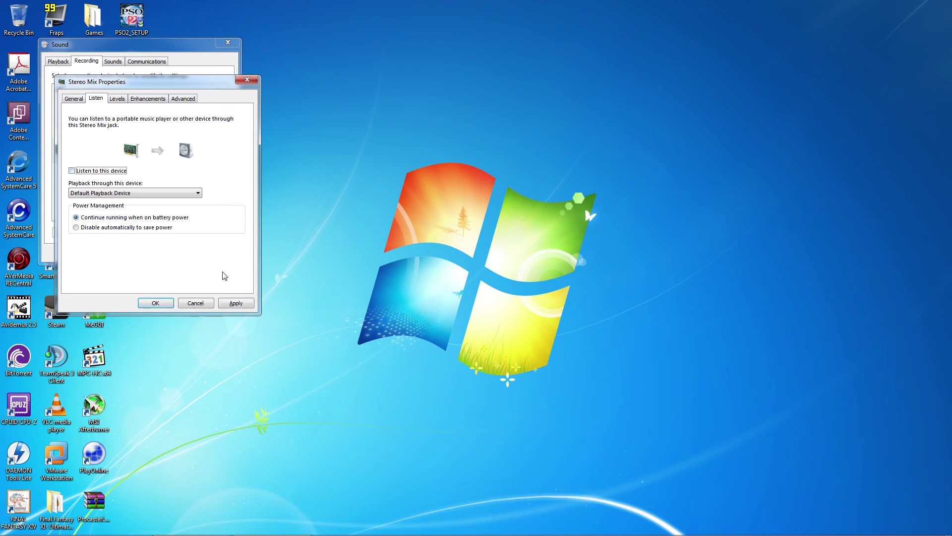
left_click(236, 304)
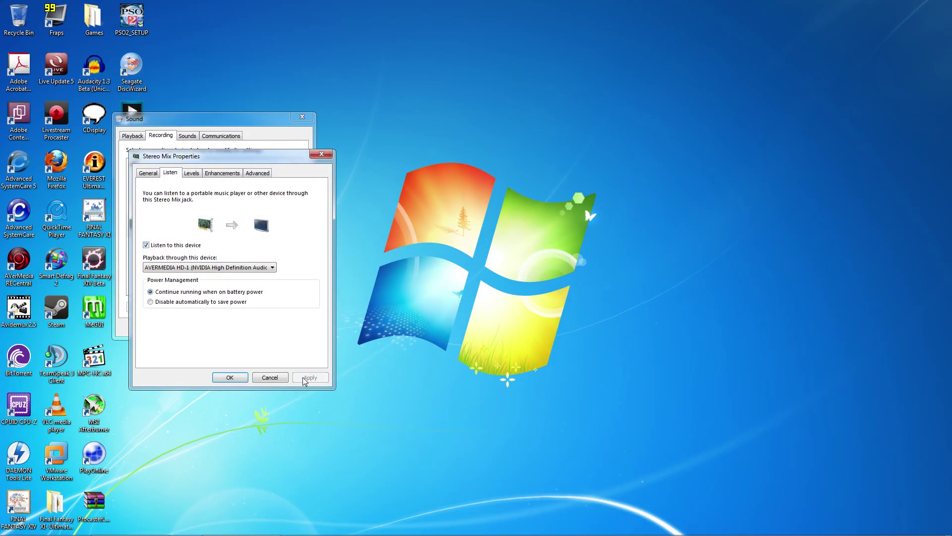
Reopen Stereo Mix Properties, set its level to 100, and confirm with OK.
left_click(230, 377)
right_click(172, 233)
left_click(197, 279)
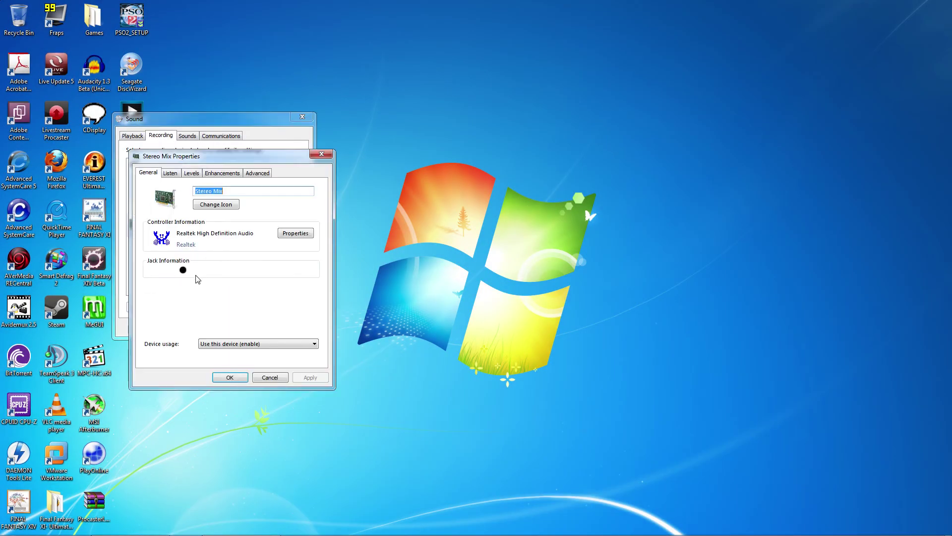
left_click(192, 173)
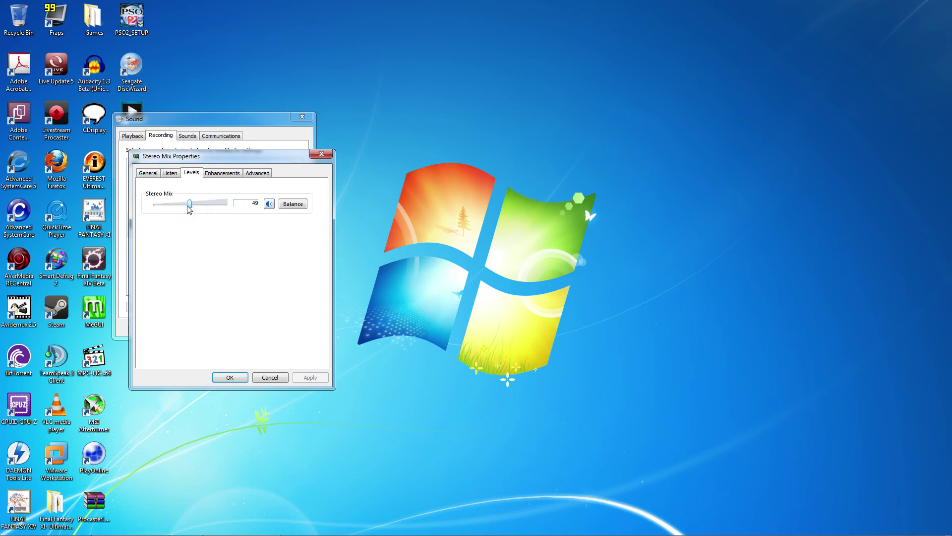
left_click_drag(189, 207, 248, 206)
left_click(231, 378)
Close the Sound dialog with OK, keeping all changes.
left_click(217, 328)
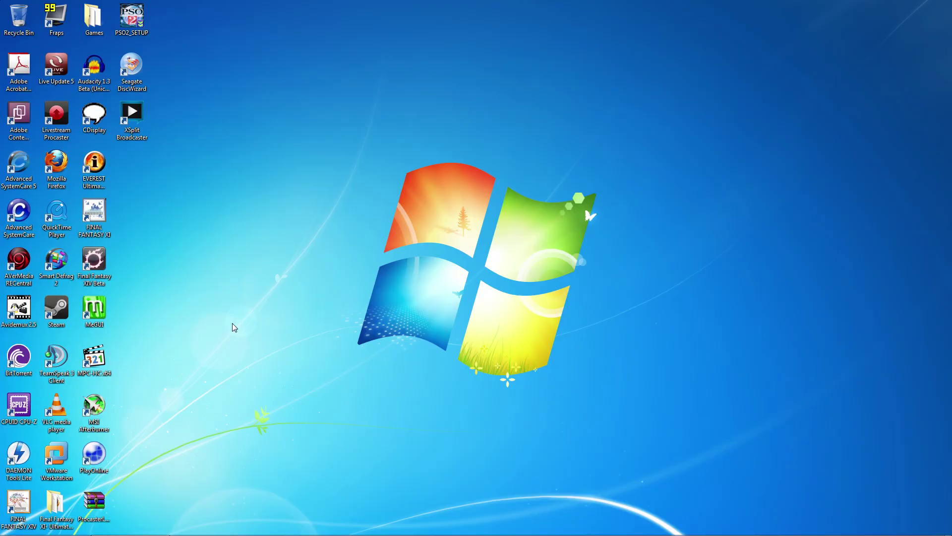